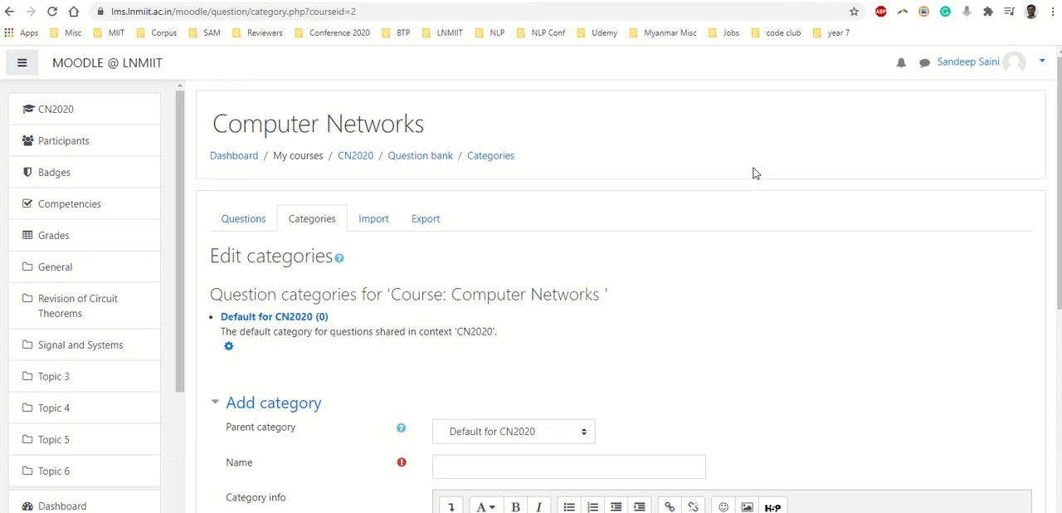
- Open the main page of the CN2020 Computer Networks course
click(47, 114)
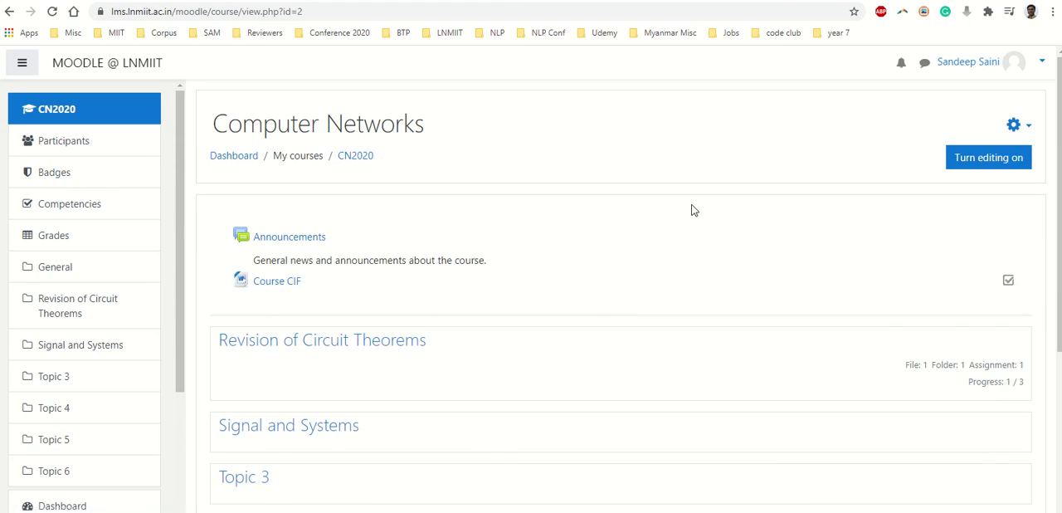
scroll(71, 360, down, 2)
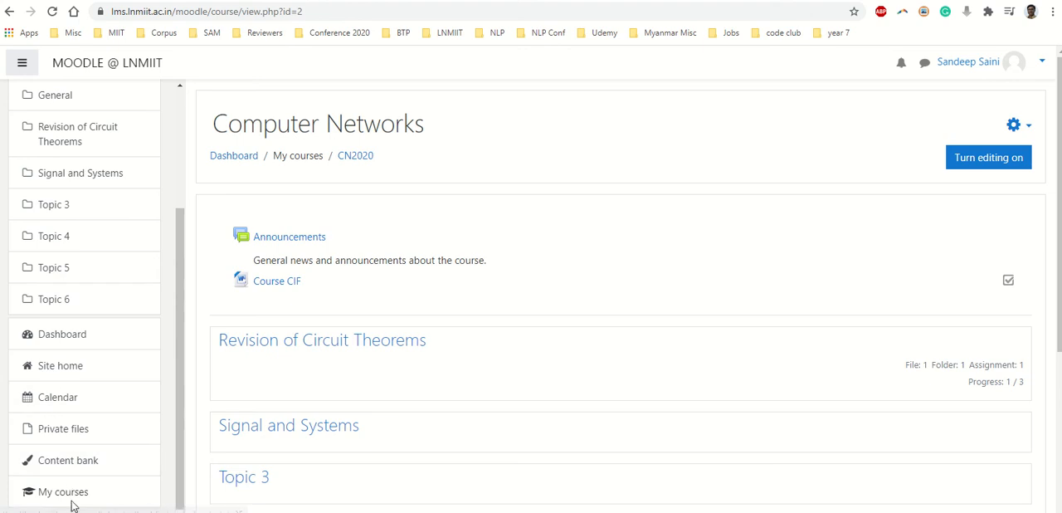
scroll(72, 214, up, 2)
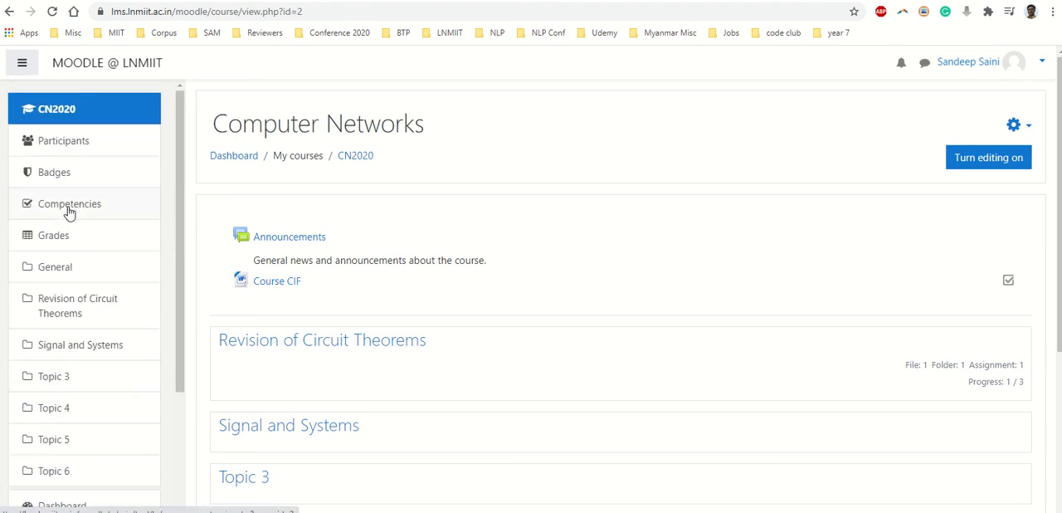
- Open the question list of the course's question bank from the full course administration options
click(1017, 126)
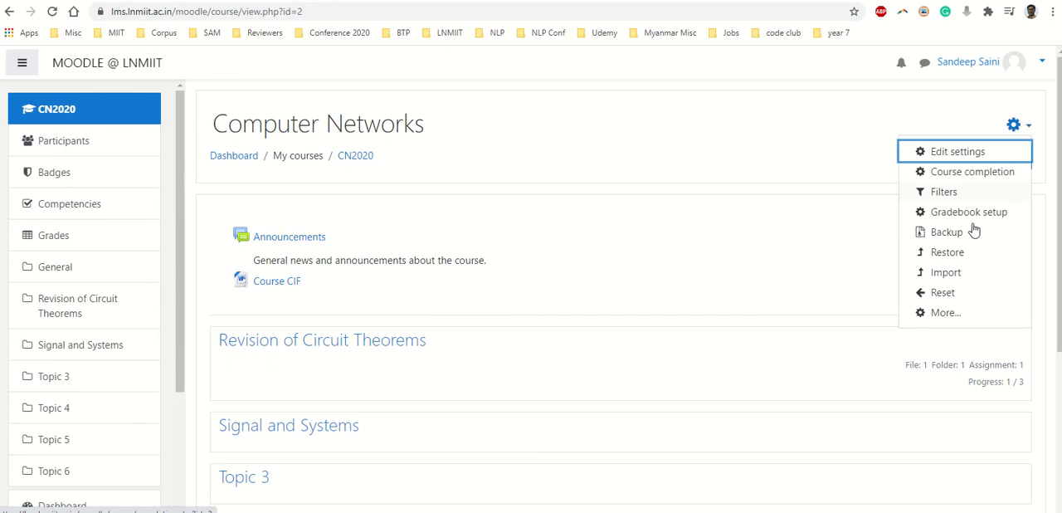
click(945, 314)
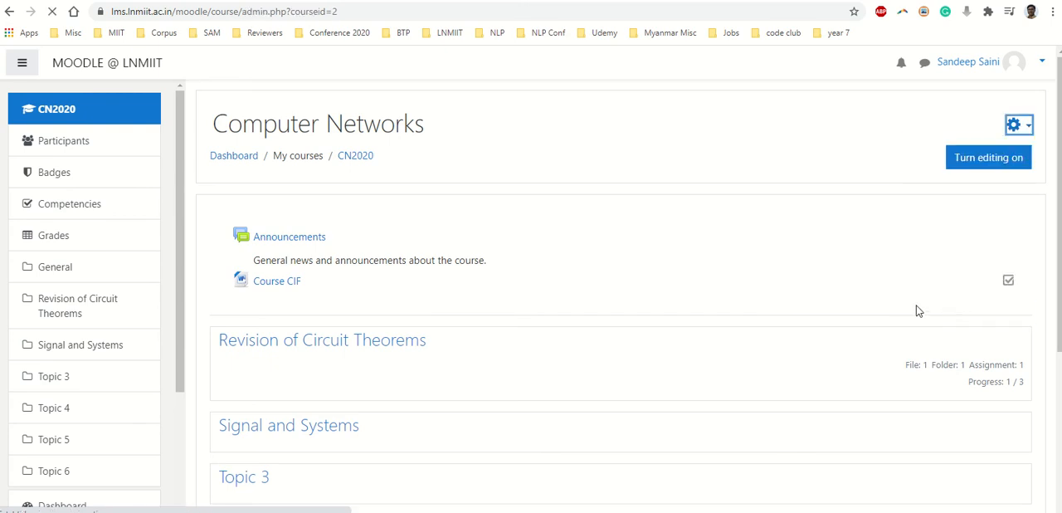
scroll(581, 208, down, 3)
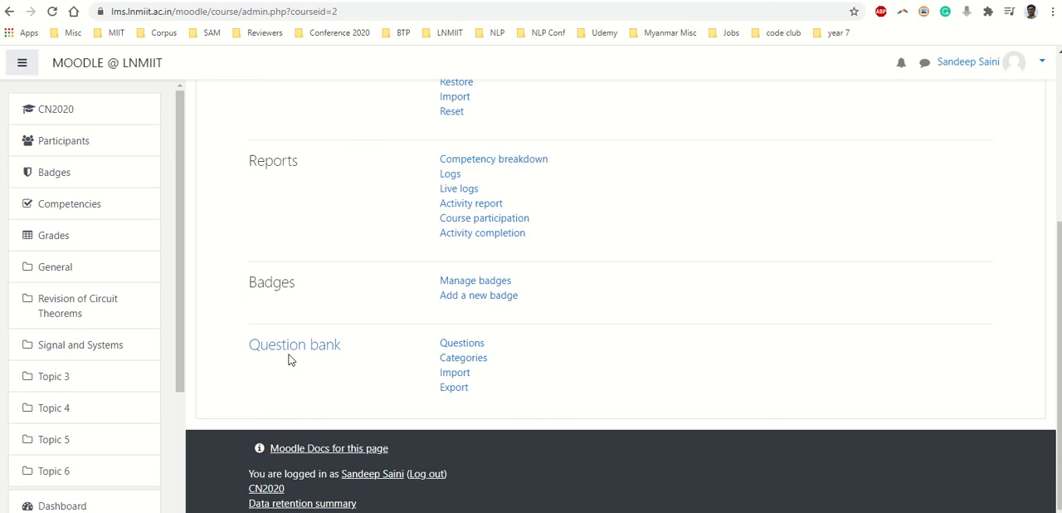
click(462, 343)
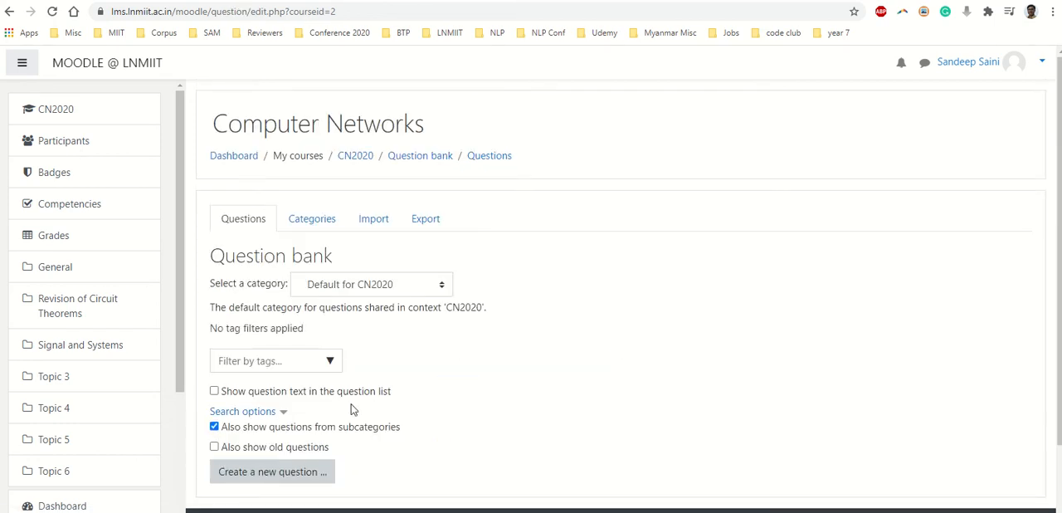
- Add a question category named "Thevenin Theorem" with Default for CN2020 as its parent
scroll(417, 371, down, 1)
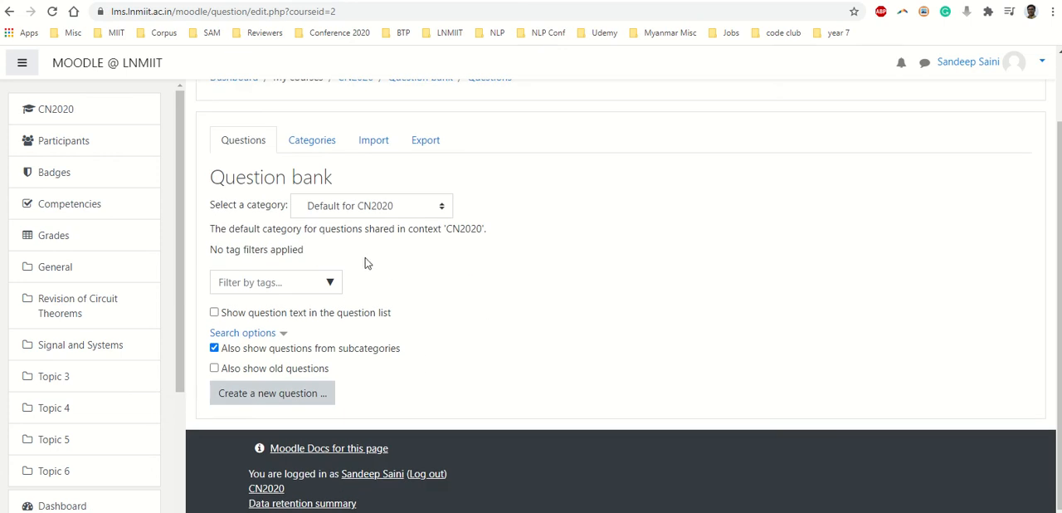
click(298, 141)
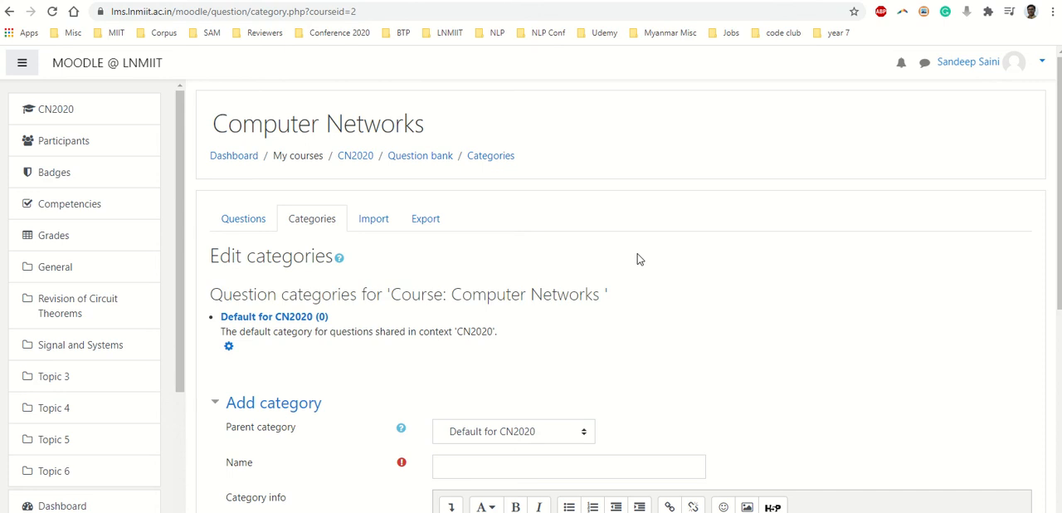
scroll(668, 286, down, 3)
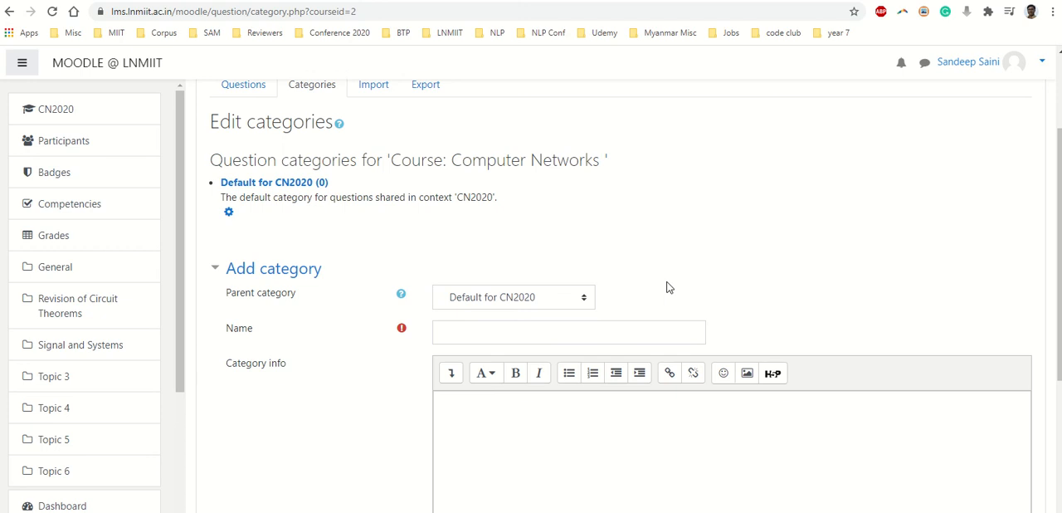
click(549, 335)
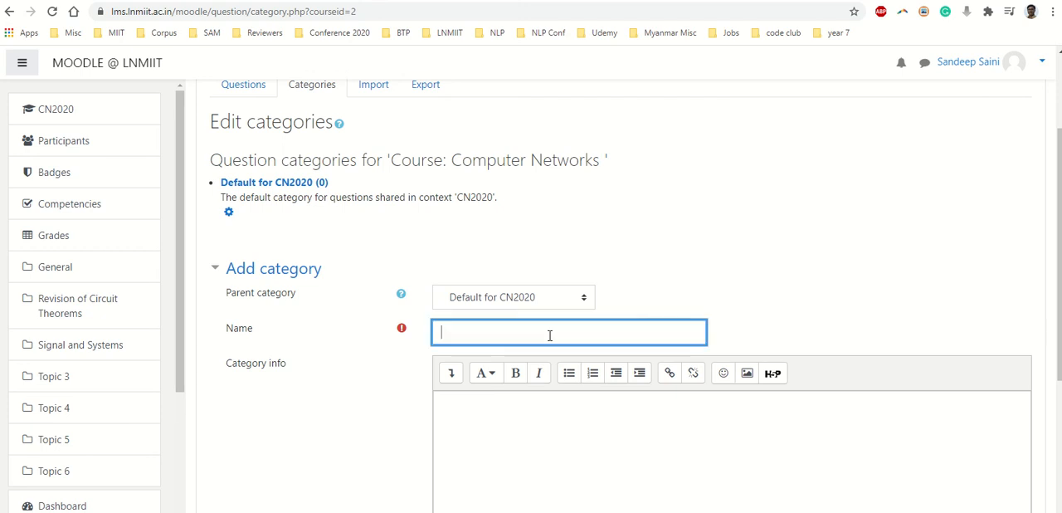
text(Thevenin Theorem)
click(538, 297)
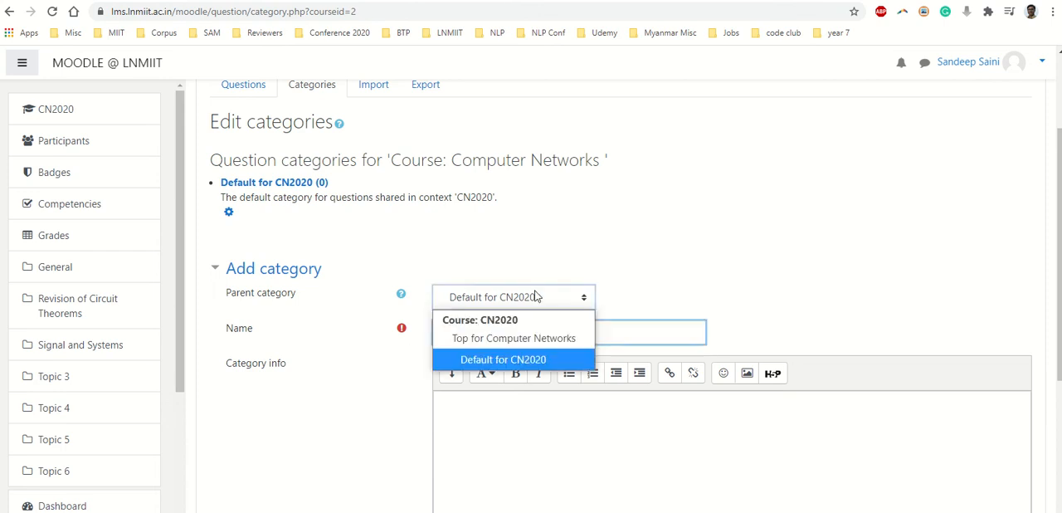
click(544, 360)
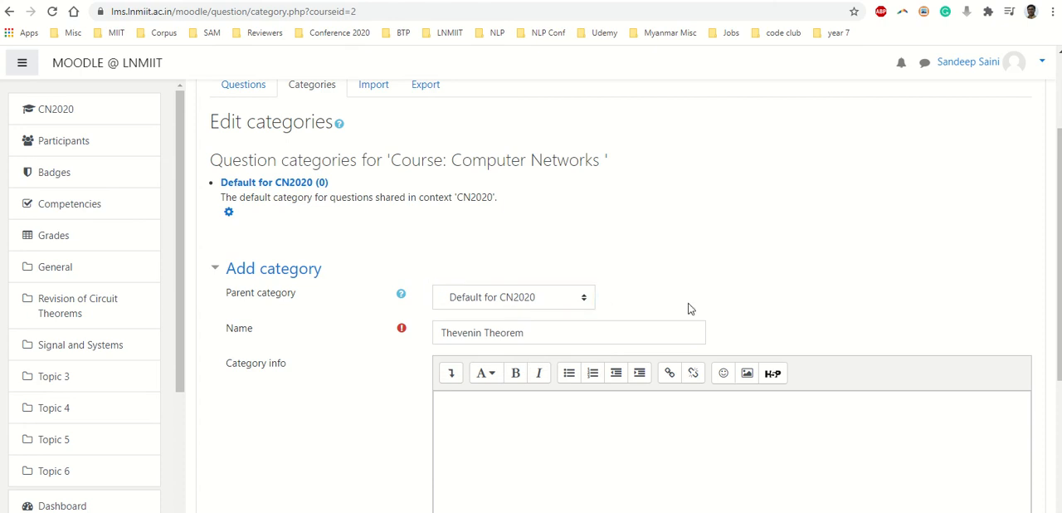
scroll(688, 309, down, 3)
click(483, 356)
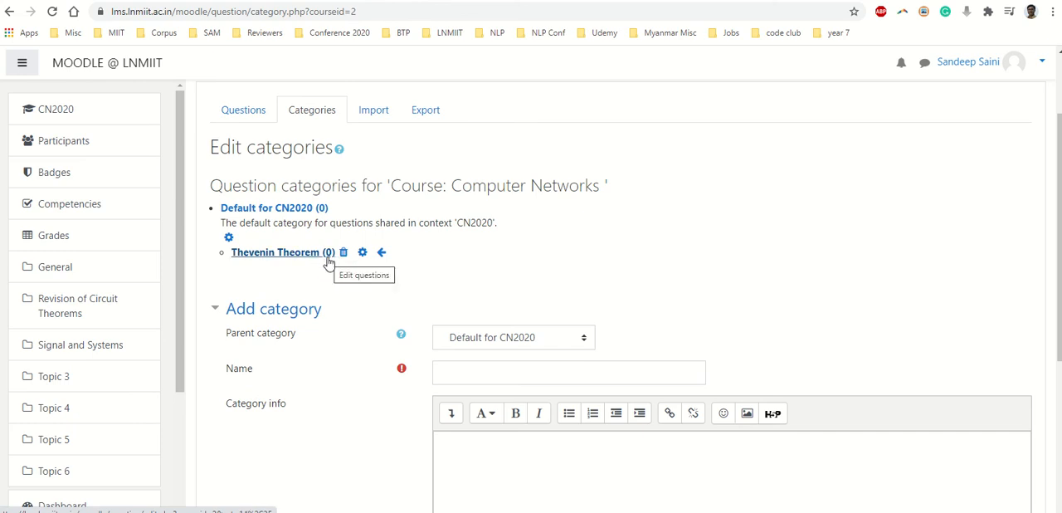
- Add a subcategory named "1 marks" under the Thevenin Theorem category
scroll(329, 263, down, 2)
click(531, 207)
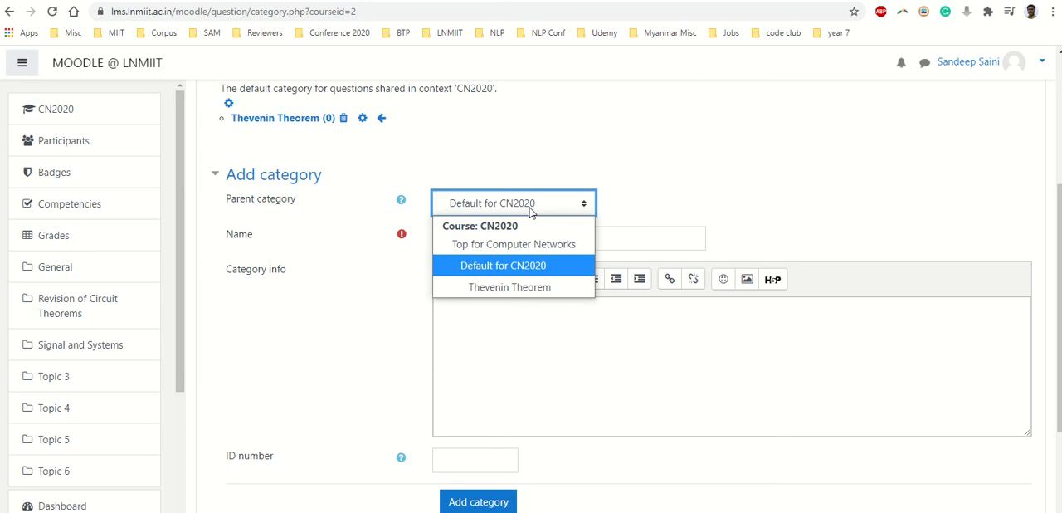
click(514, 288)
click(495, 244)
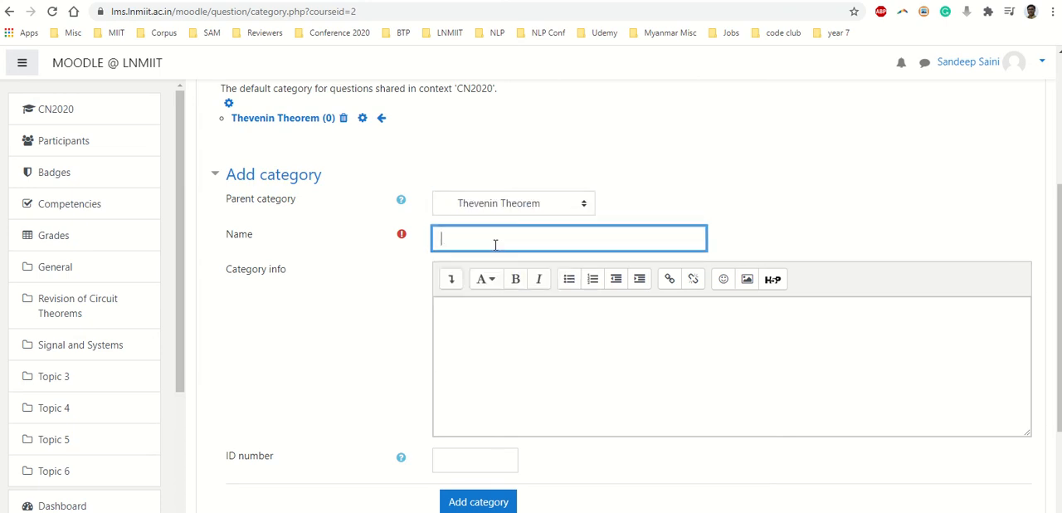
text(1 marks)
scroll(495, 245, down, 2)
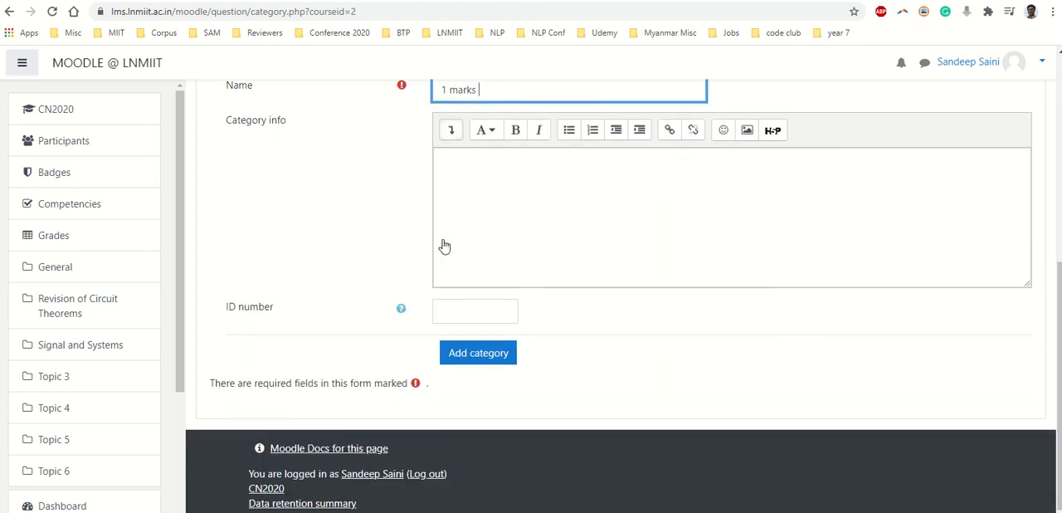
click(473, 352)
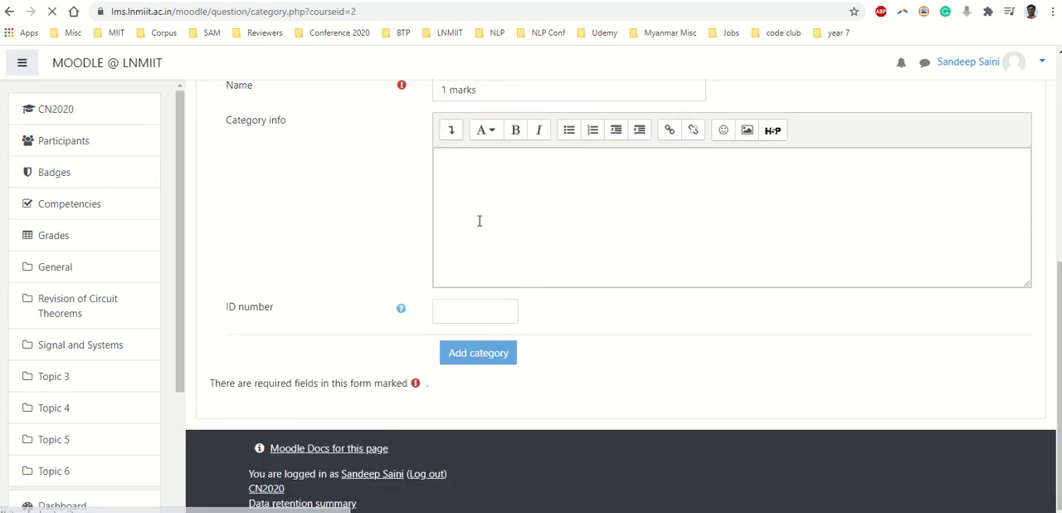
- Add a subcategory named "3 marks" under the Thevenin Theorem category
scroll(479, 220, down, 2)
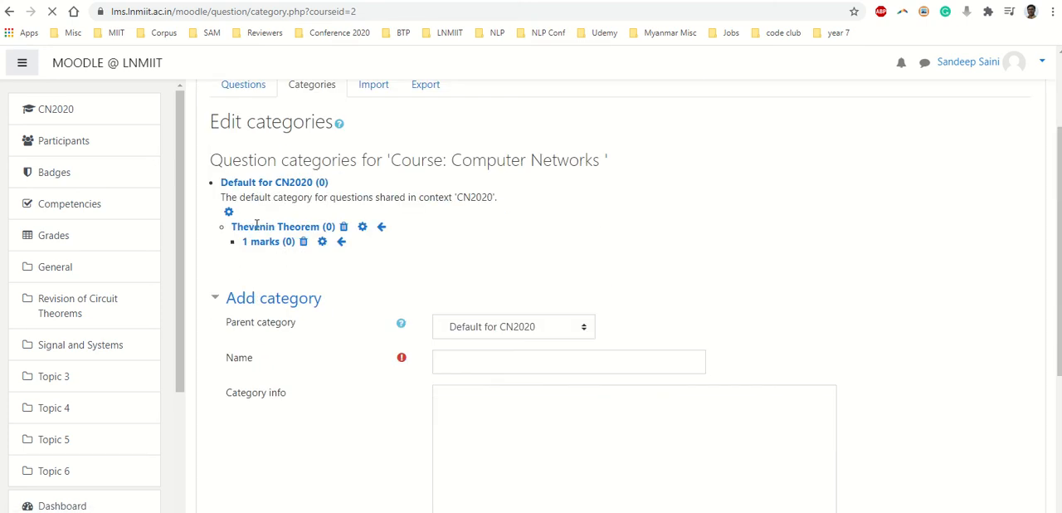
click(511, 355)
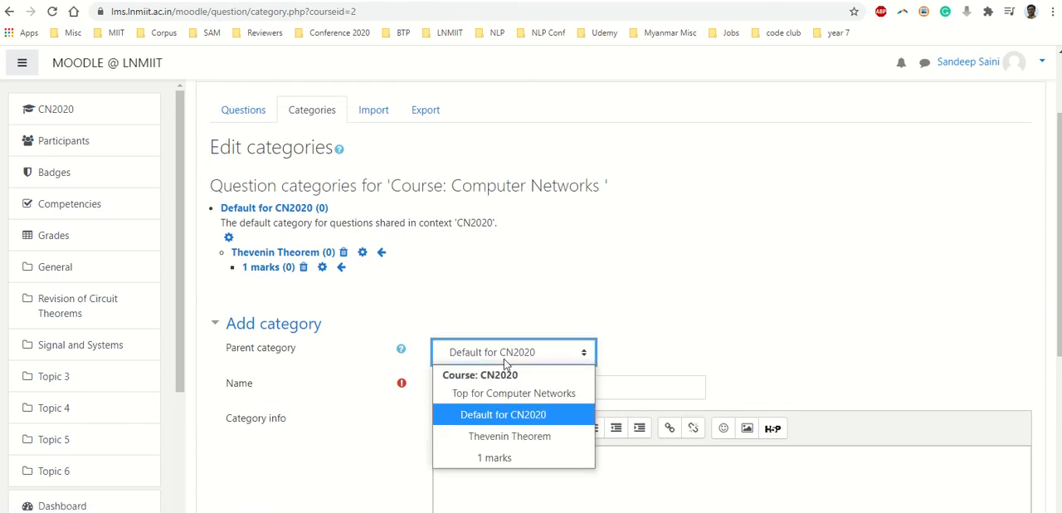
click(495, 434)
click(492, 386)
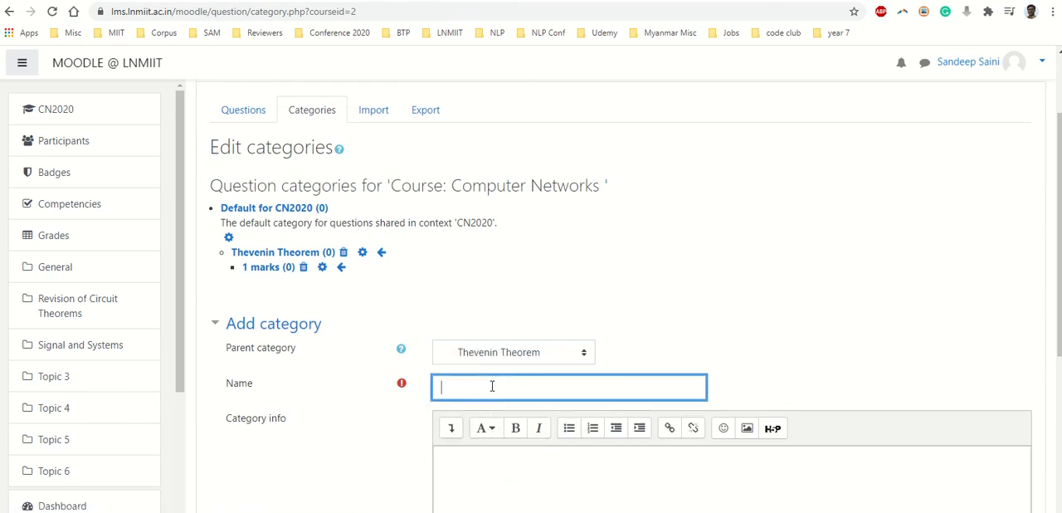
text(3 marks)
scroll(492, 386, down, 1)
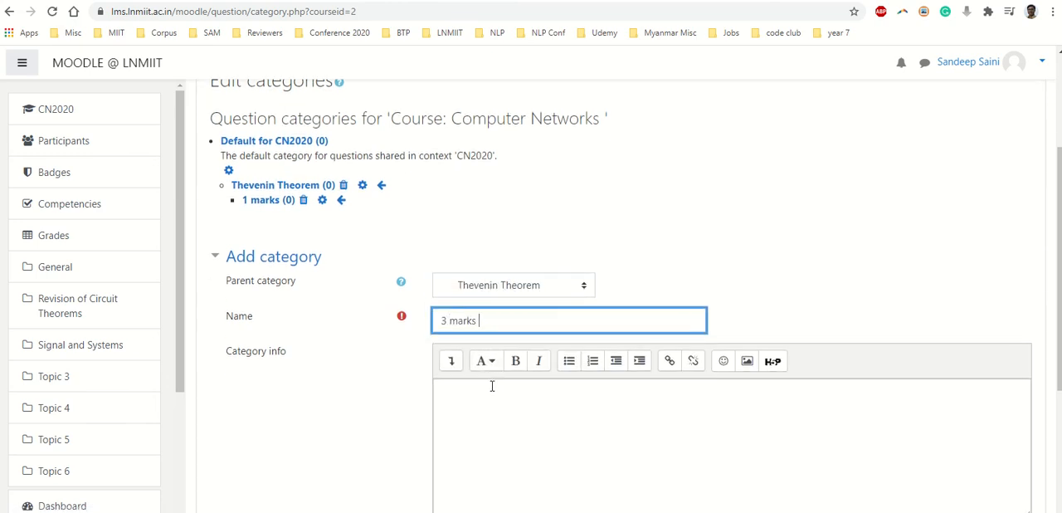
scroll(492, 386, down, 3)
click(477, 380)
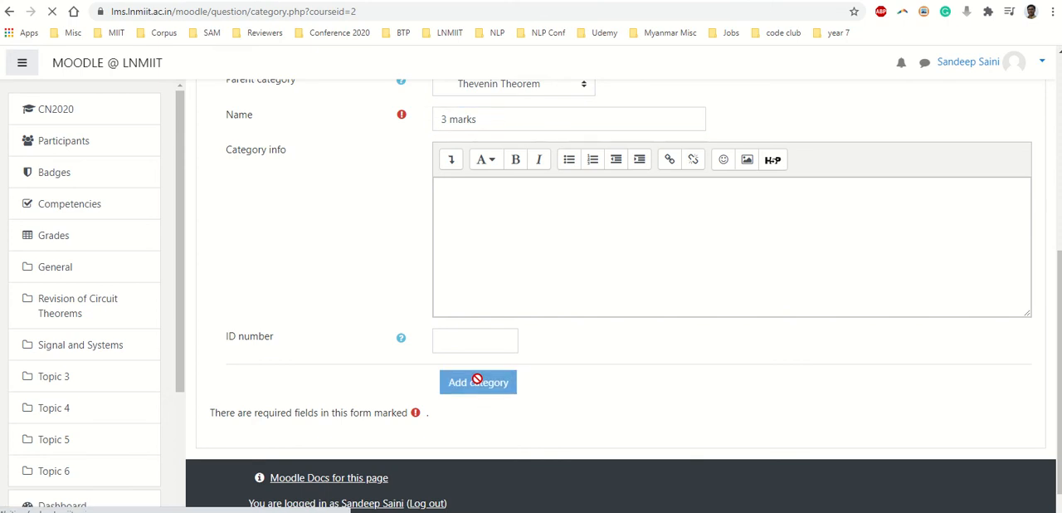
- Add a question category named "Quiz 1" with Default for CN2020 as its parent
scroll(385, 383, down, 2)
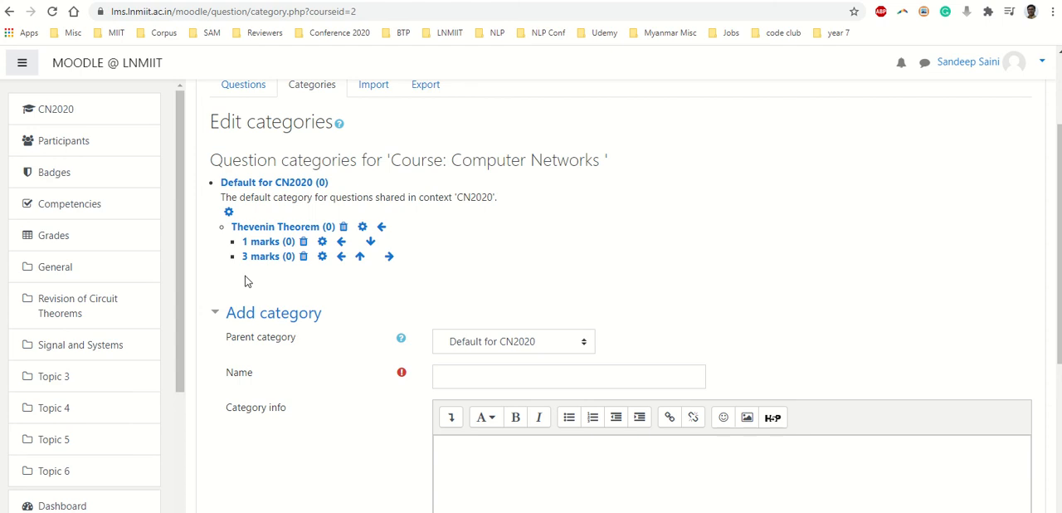
scroll(346, 291, down, 2)
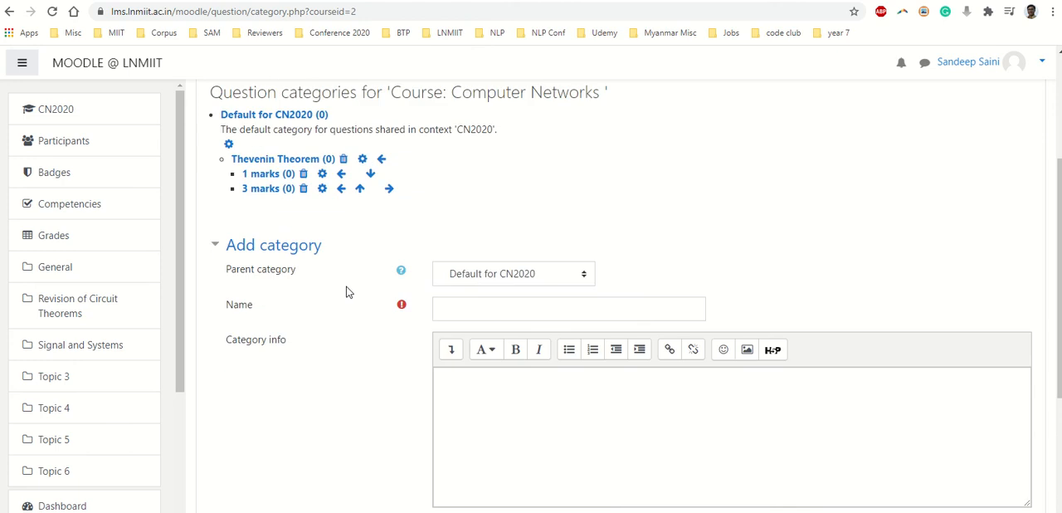
click(510, 243)
text(Quiz 1)
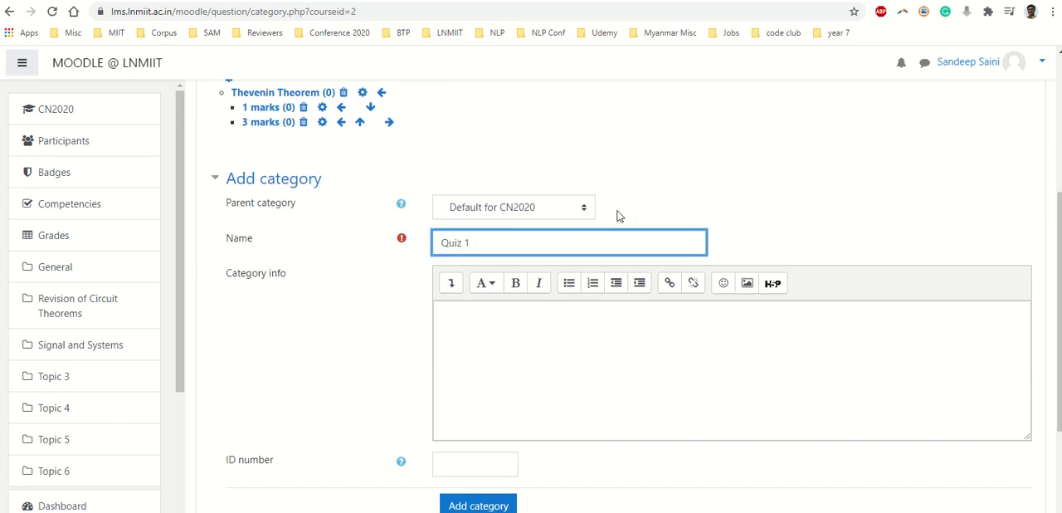
click(667, 193)
click(498, 504)
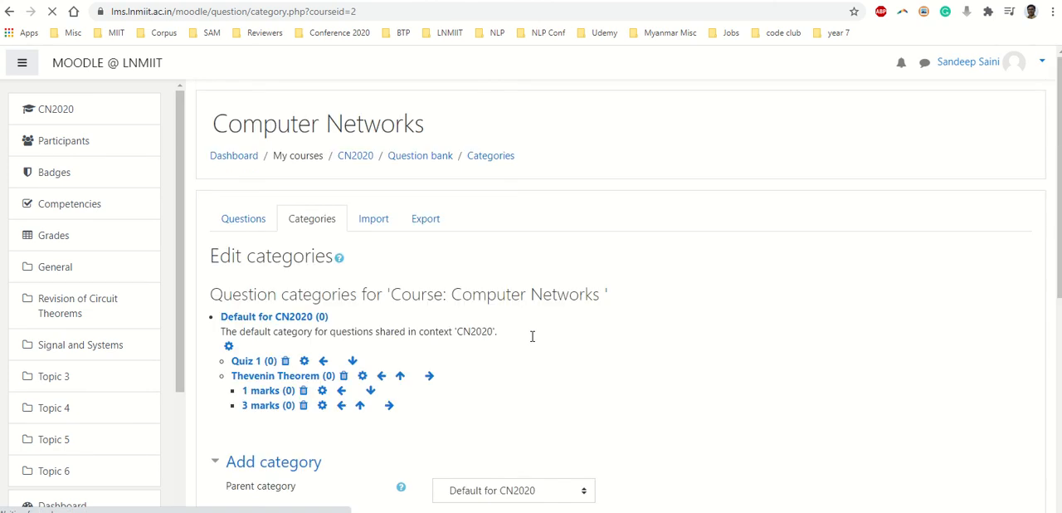
- Add a subcategory named "KCL" under the Quiz 1 category
scroll(531, 335, down, 2)
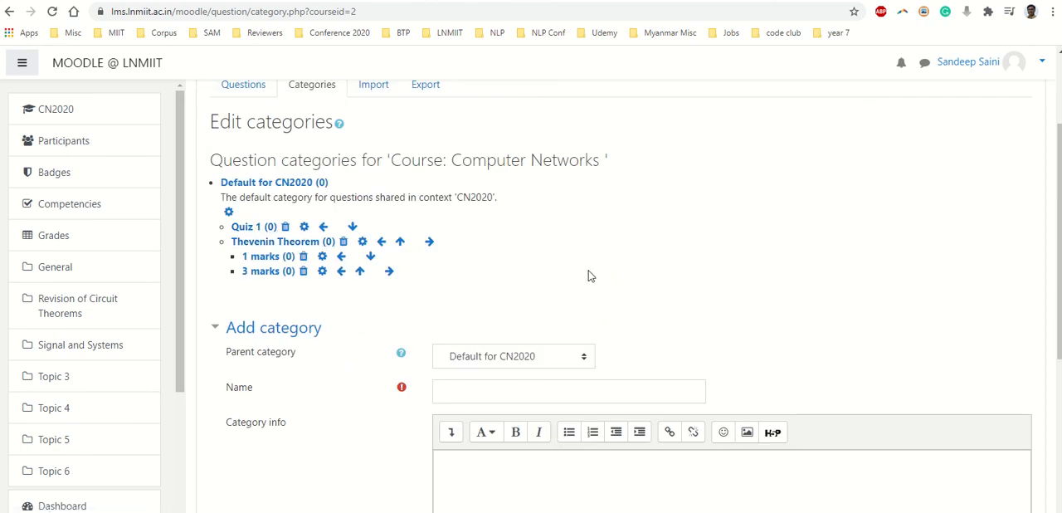
scroll(588, 275, down, 2)
click(524, 227)
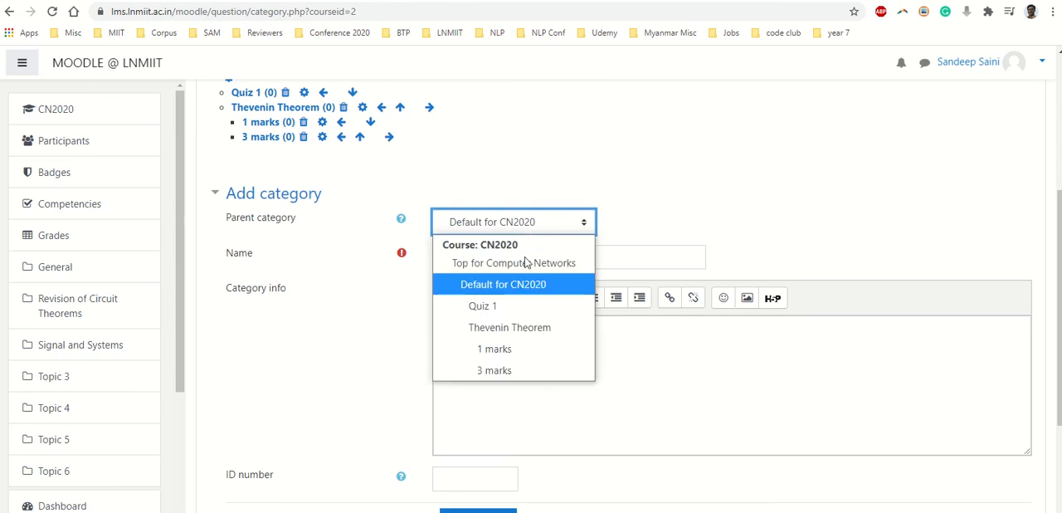
click(521, 307)
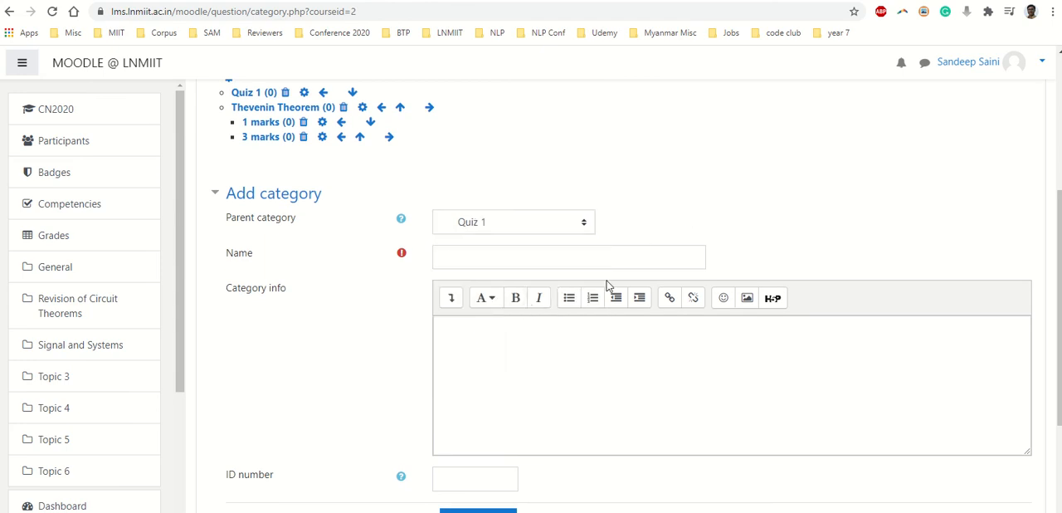
click(544, 261)
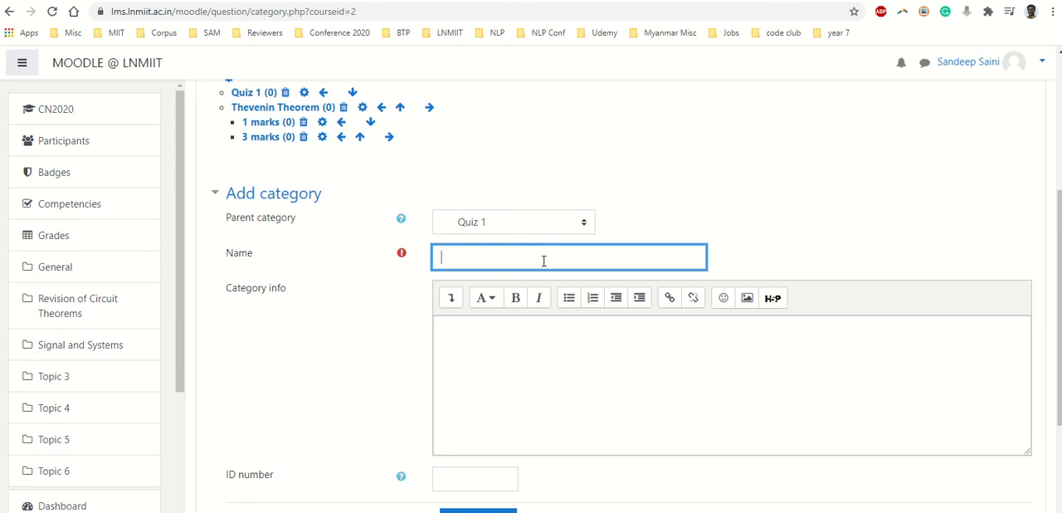
text(KCL)
scroll(545, 262, down, 2)
click(500, 386)
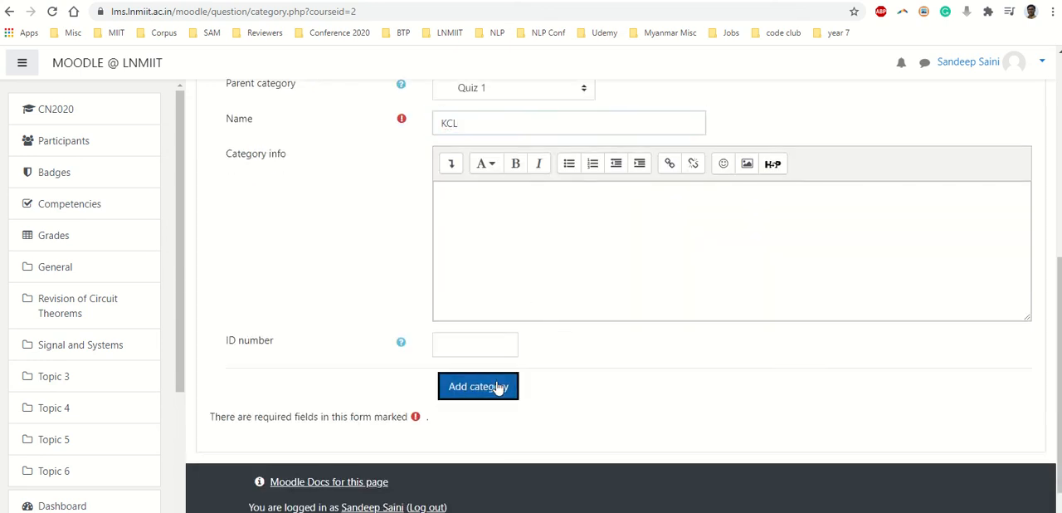
- Add a subcategory named "KVL" under the Quiz 1 category
scroll(558, 233, down, 3)
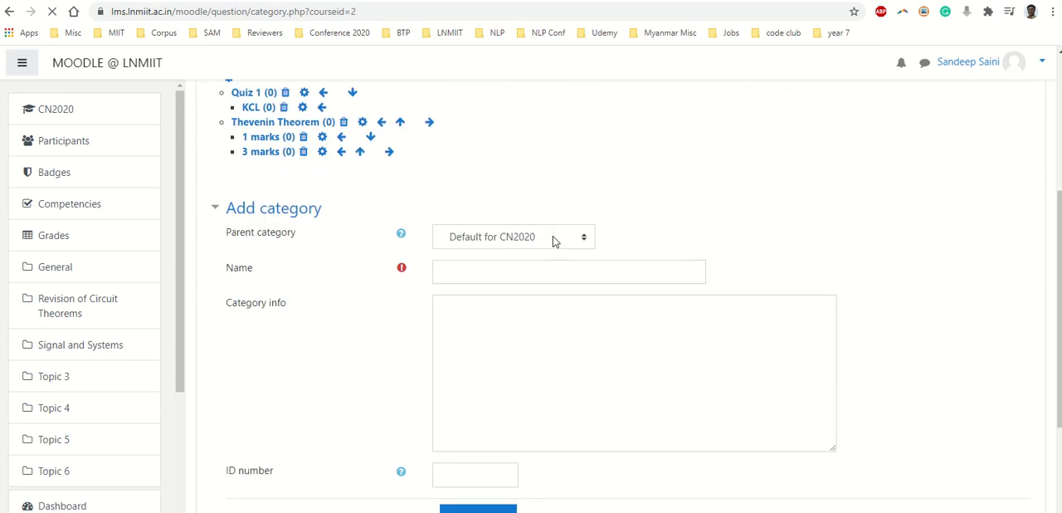
click(497, 293)
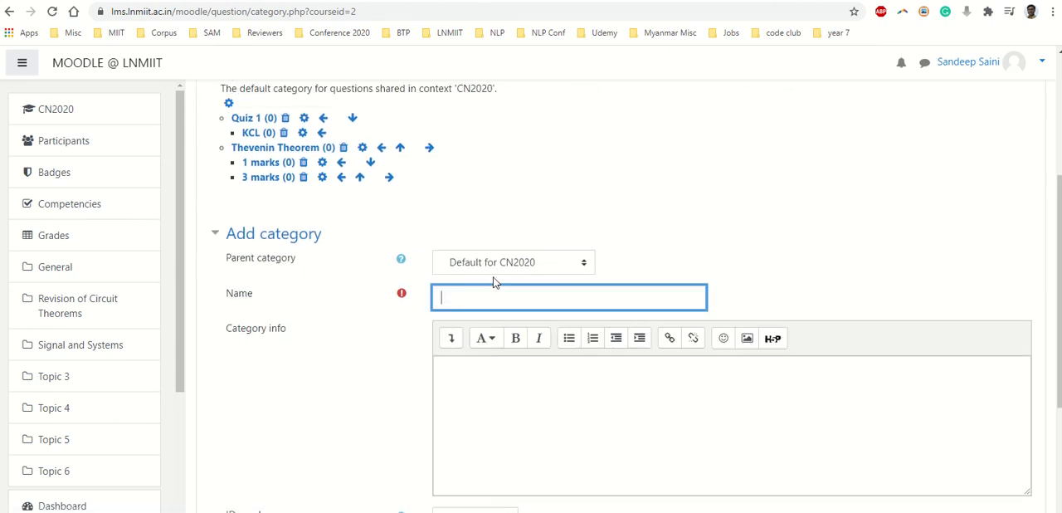
click(496, 263)
click(489, 345)
click(482, 302)
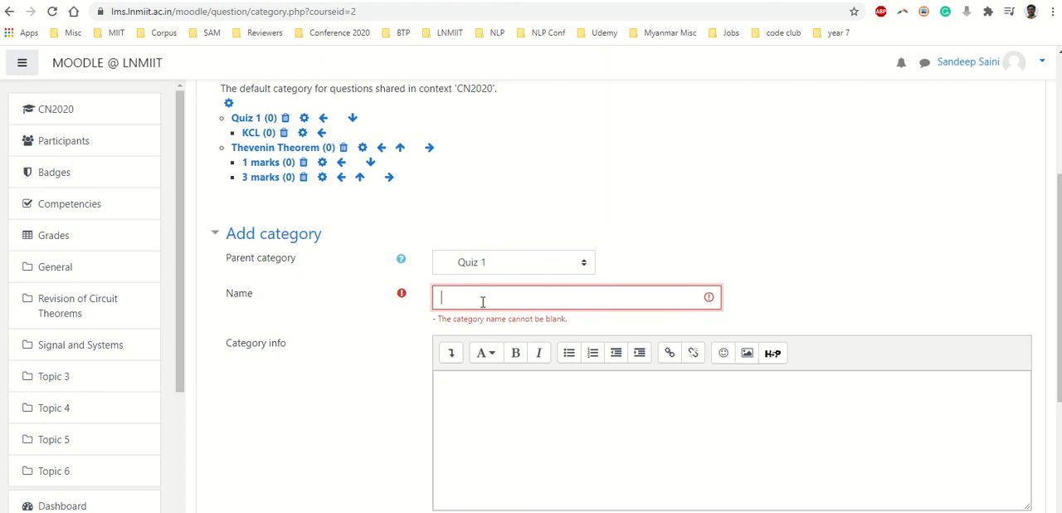
text(KVL)
scroll(483, 302, down, 3)
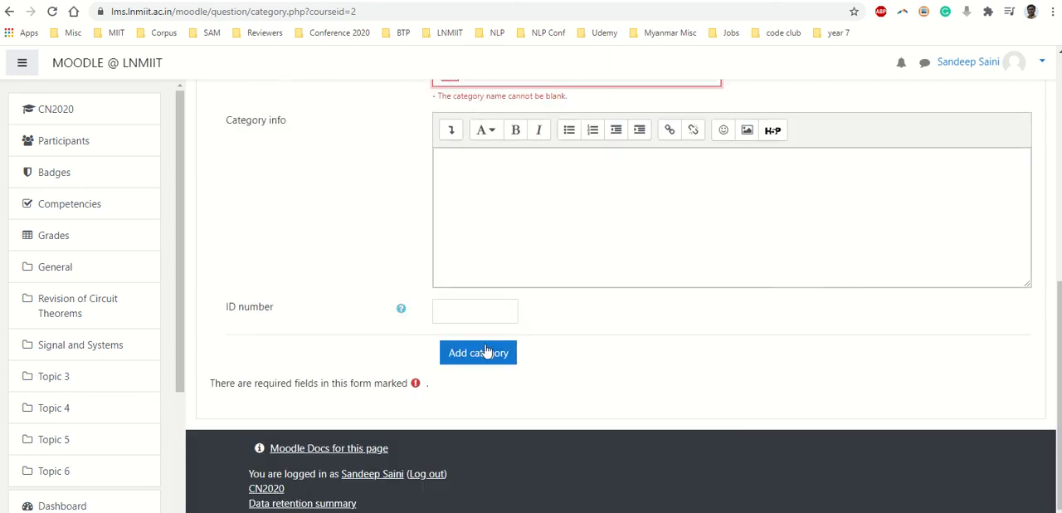
click(478, 353)
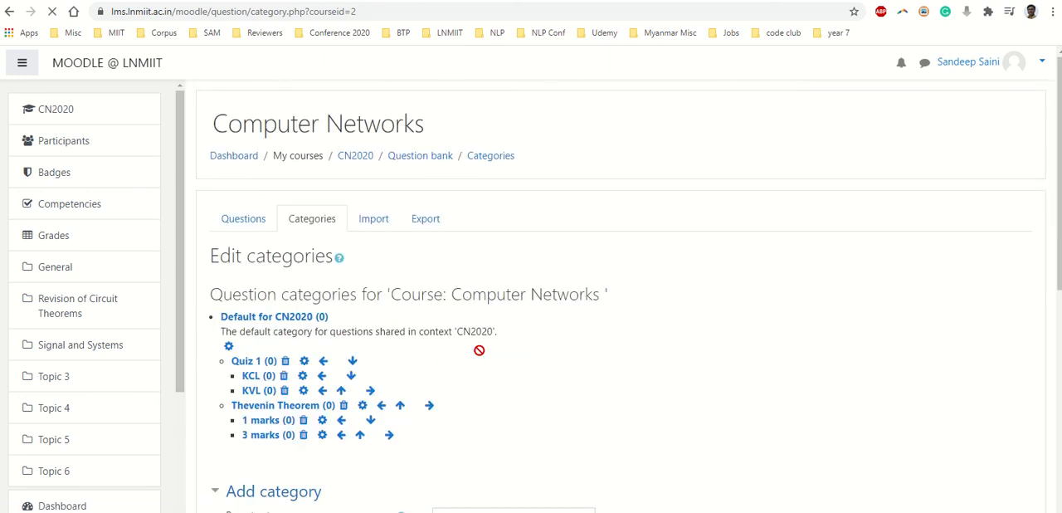
scroll(479, 350, down, 2)
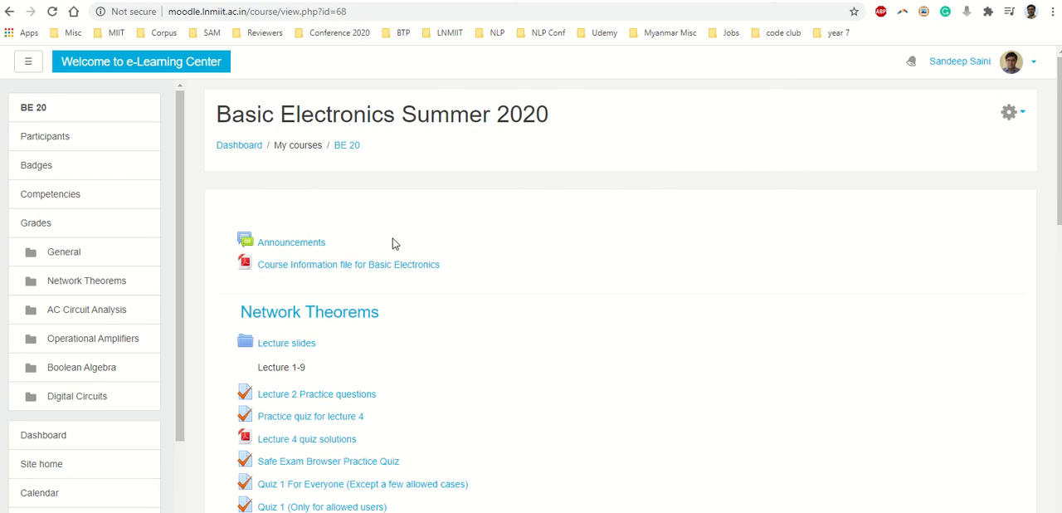
- Open the question bank of the Basic Electronics Summer 2020 course from its course administration page
click(1013, 115)
click(955, 337)
click(1010, 113)
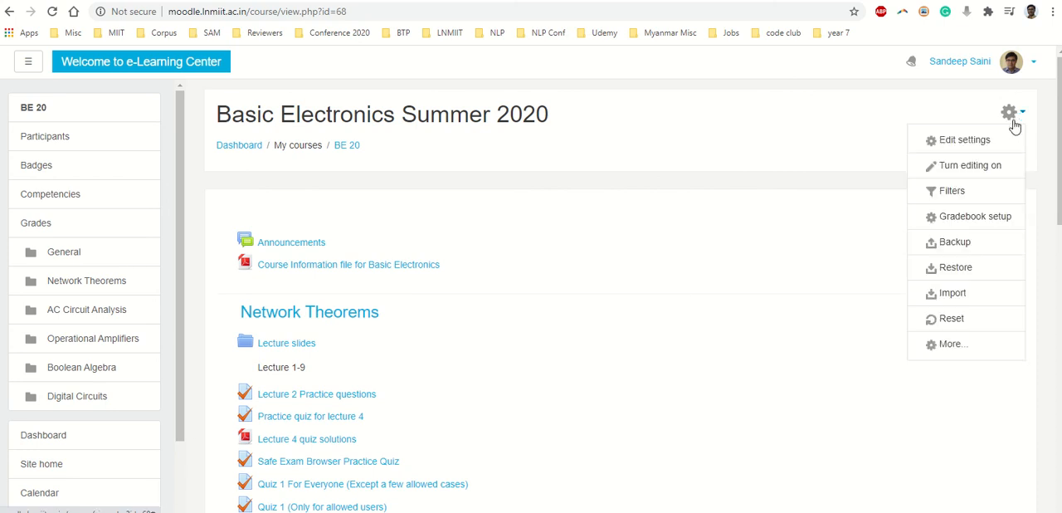
click(951, 343)
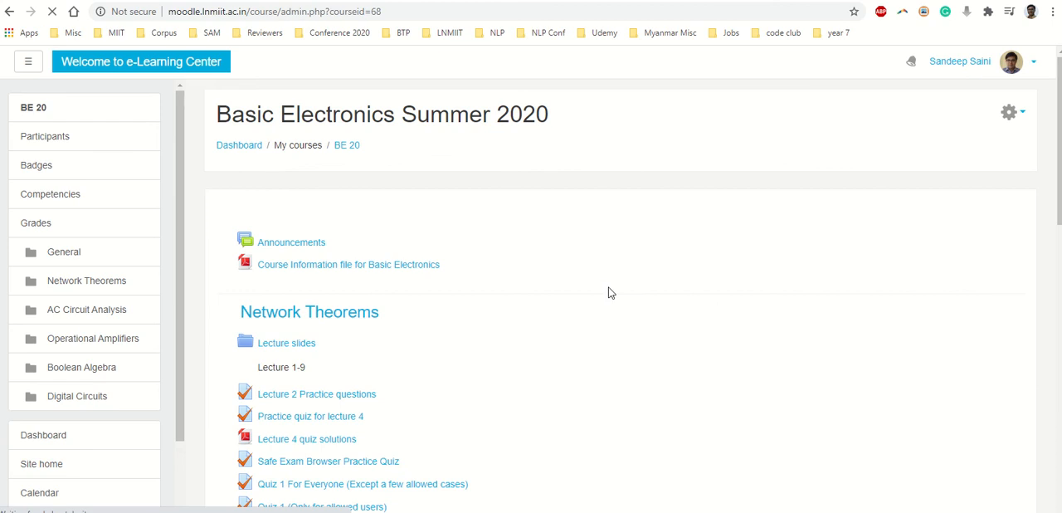
scroll(634, 300, down, 3)
click(652, 328)
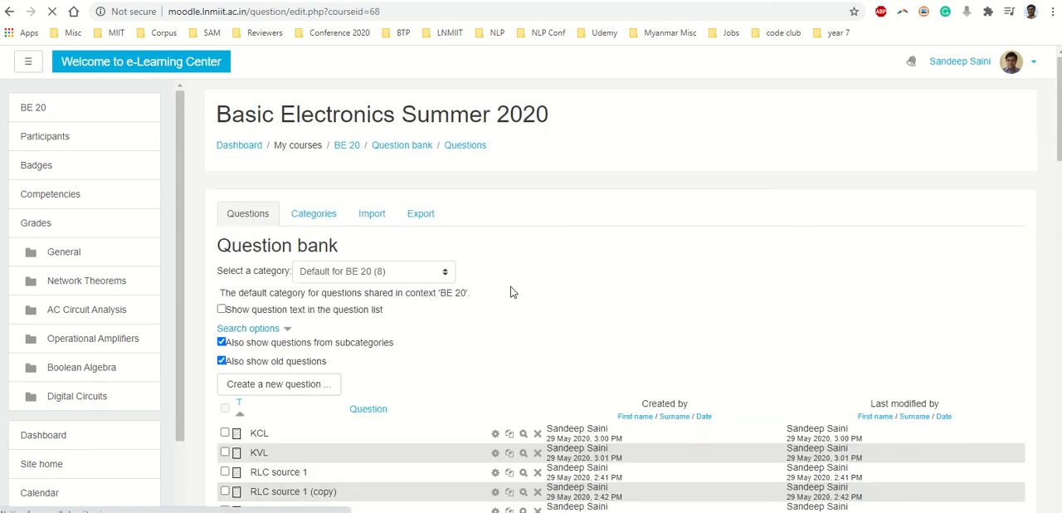
- Look through the full question list of the Default for BE 20 category, including its subcategories
scroll(440, 217, down, 2)
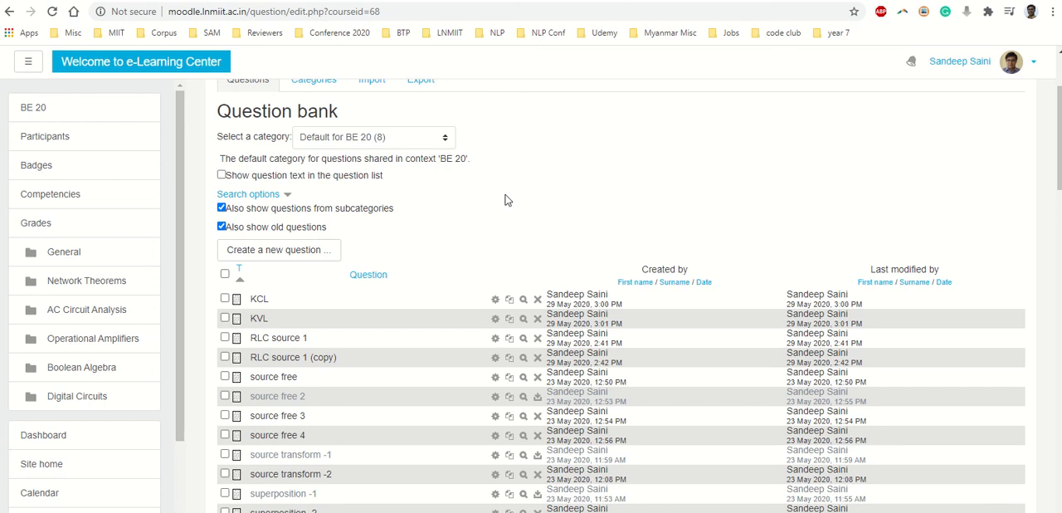
scroll(504, 199, down, 3)
scroll(511, 246, down, 15)
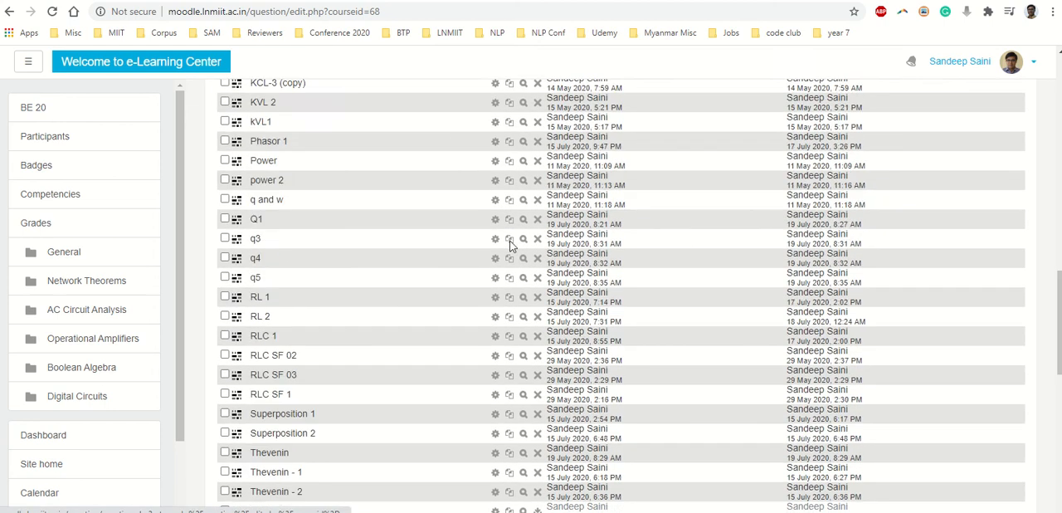
scroll(511, 246, down, 3)
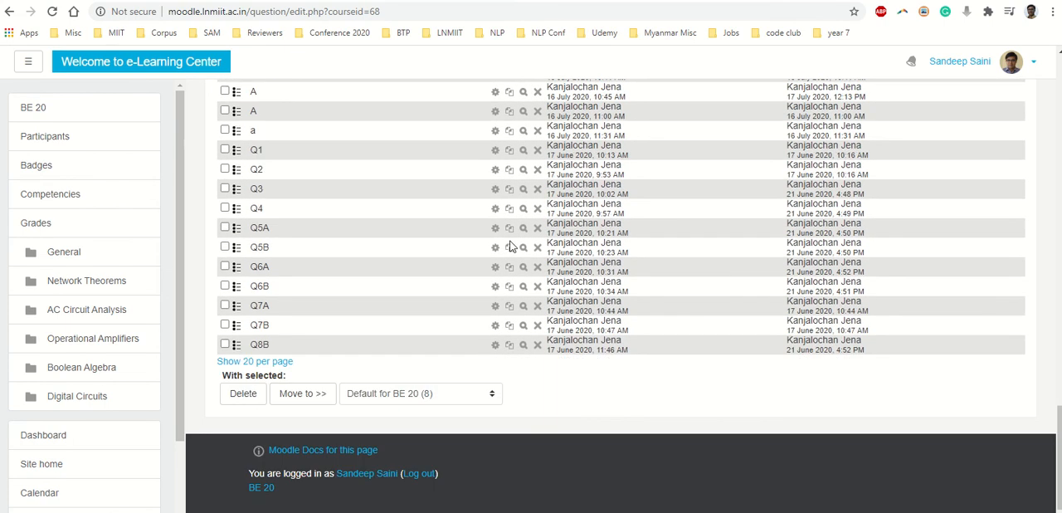
click(268, 366)
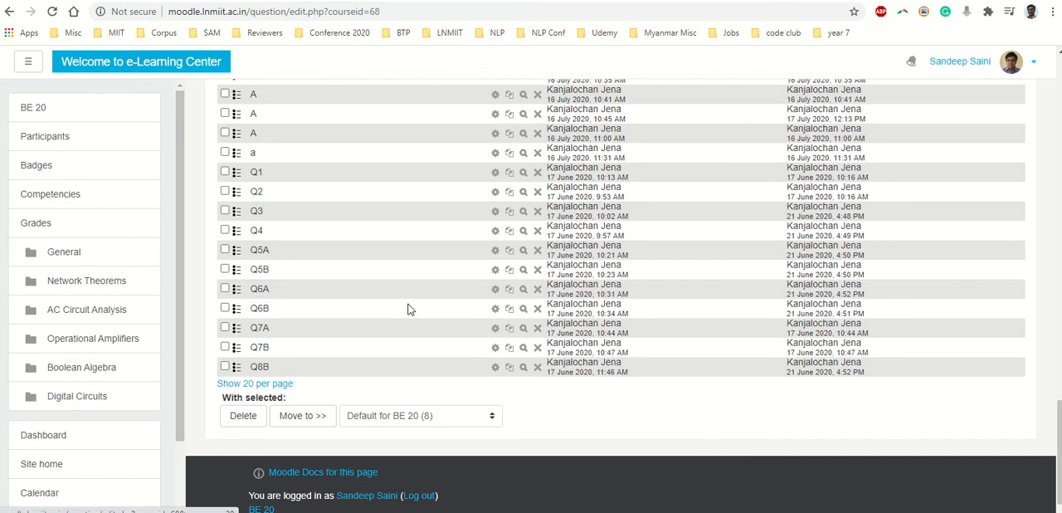
scroll(407, 310, up, 20)
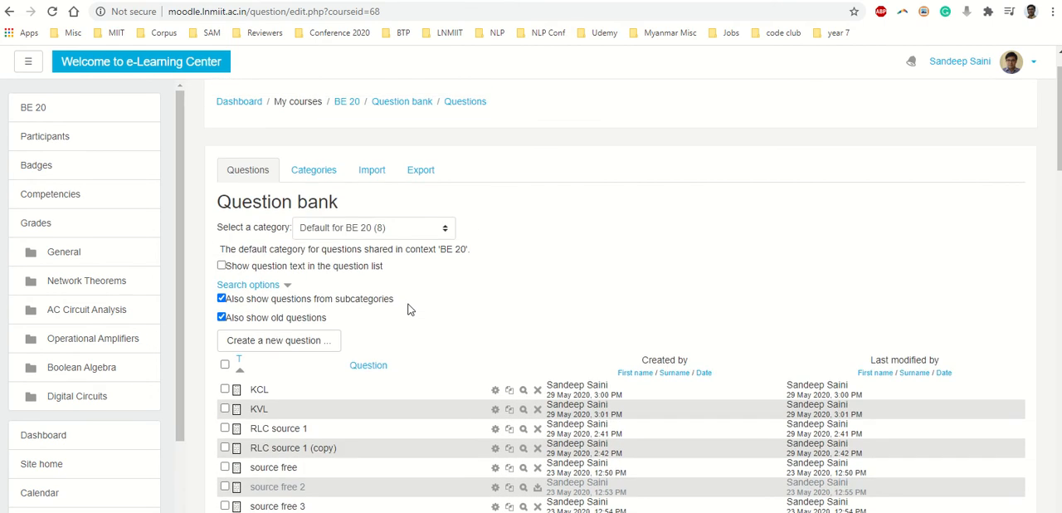
scroll(408, 310, down, 2)
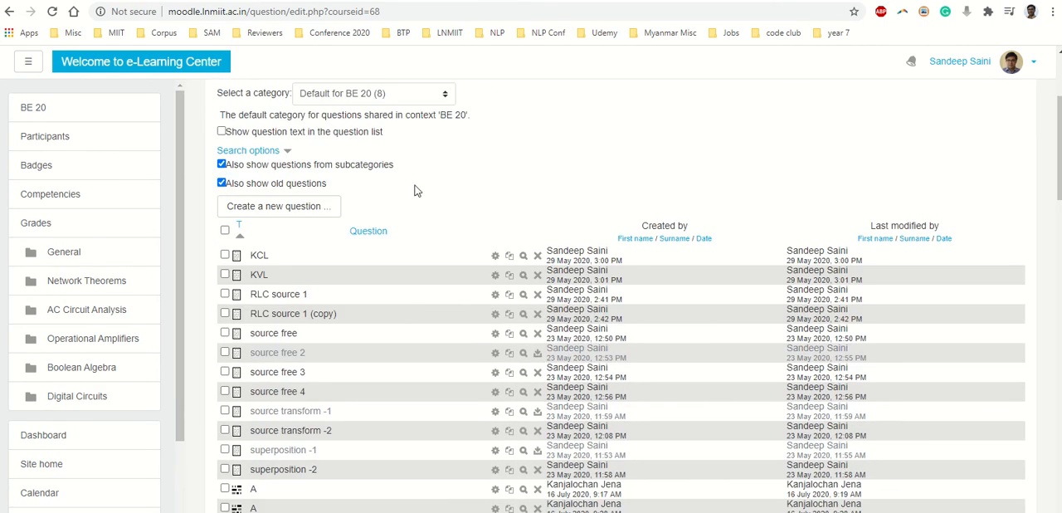
- Show the questions of the End Sem Exam category and look through them
click(402, 97)
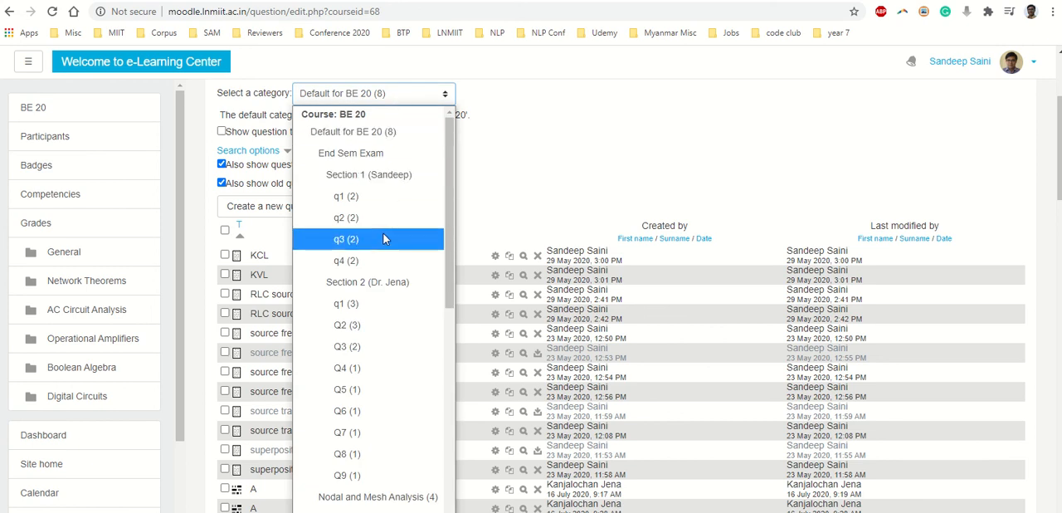
click(371, 155)
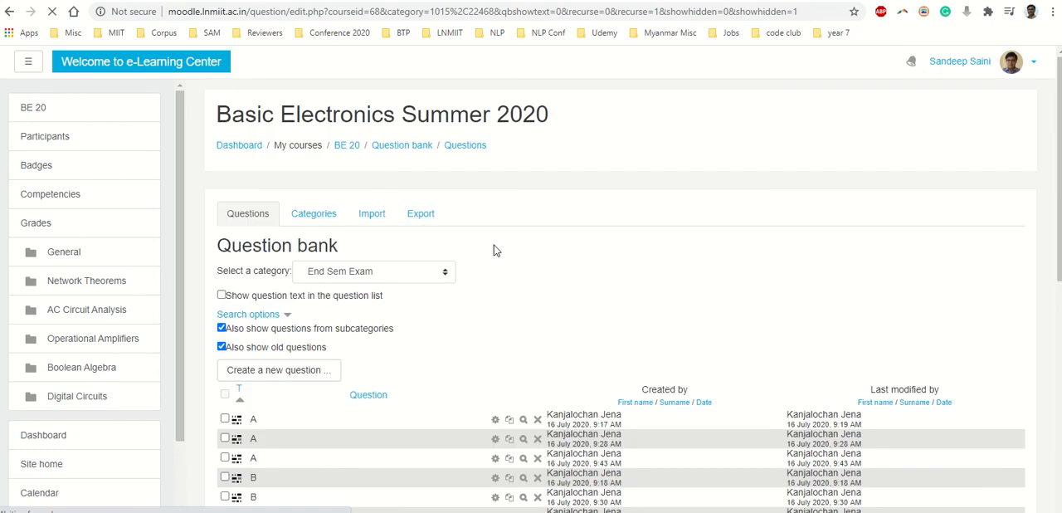
scroll(493, 250, down, 7)
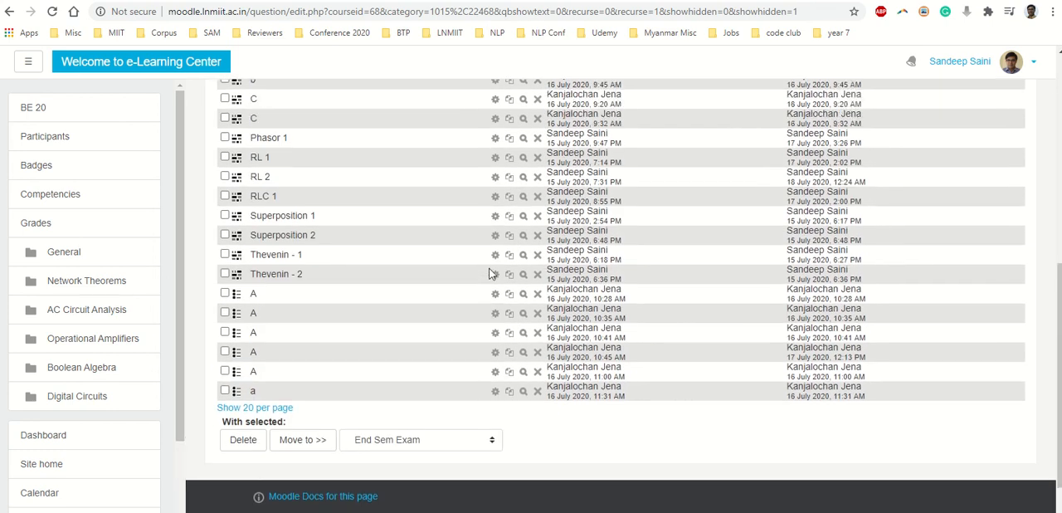
scroll(490, 269, up, 7)
- Show the questions of the Section 1 subcategory under End Sem Exam and review the list
click(378, 124)
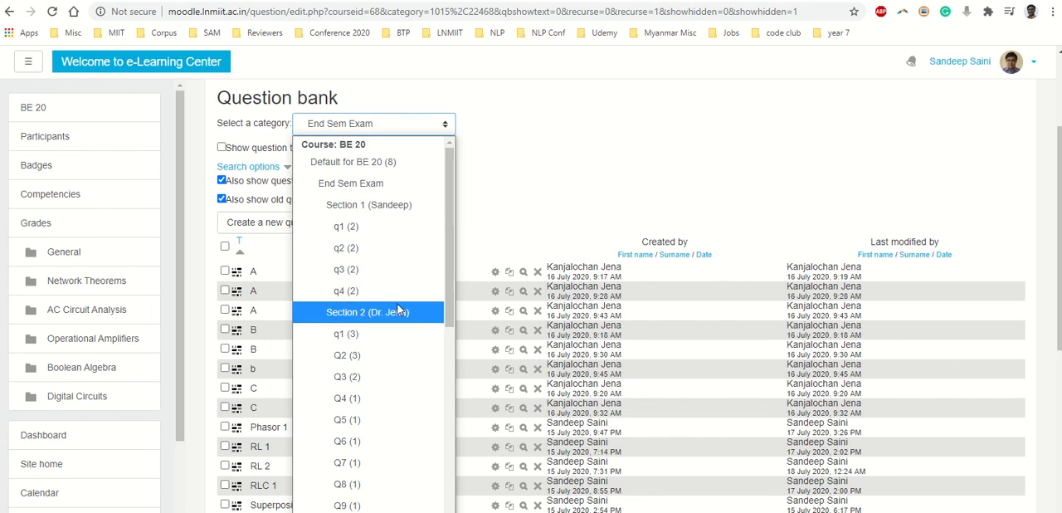
click(402, 209)
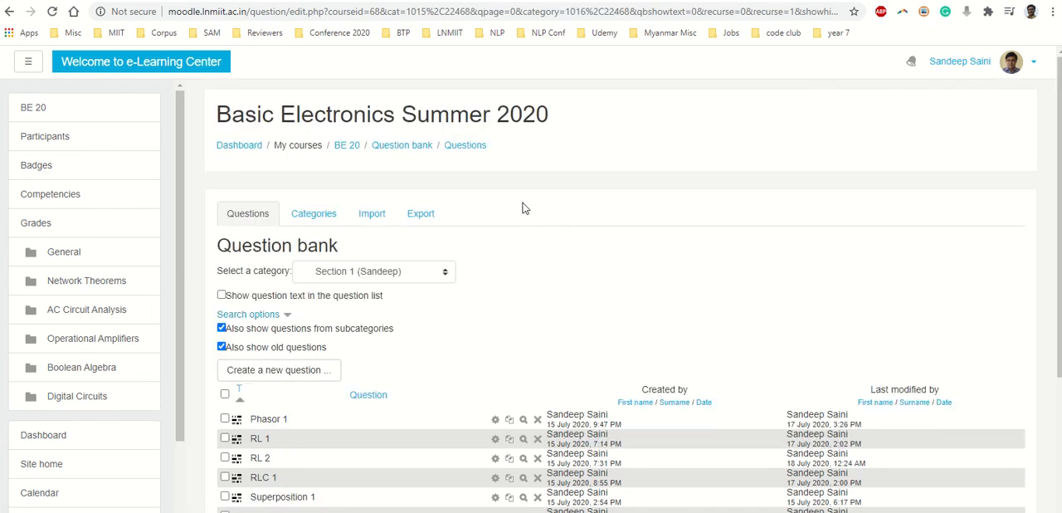
scroll(535, 203, down, 3)
scroll(423, 191, up, 1)
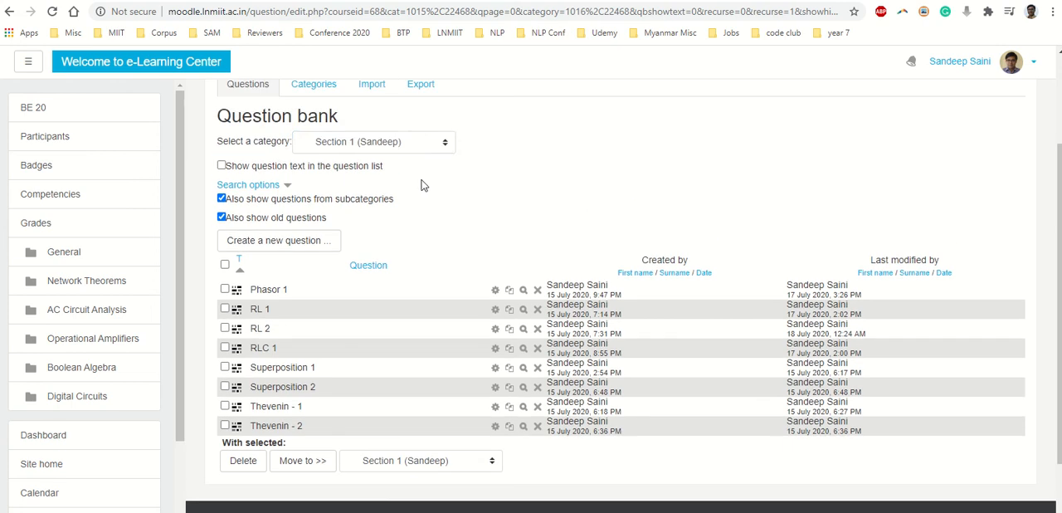
- Narrow the question list to the q1 subcategory of Section 1 and view its questions
click(404, 143)
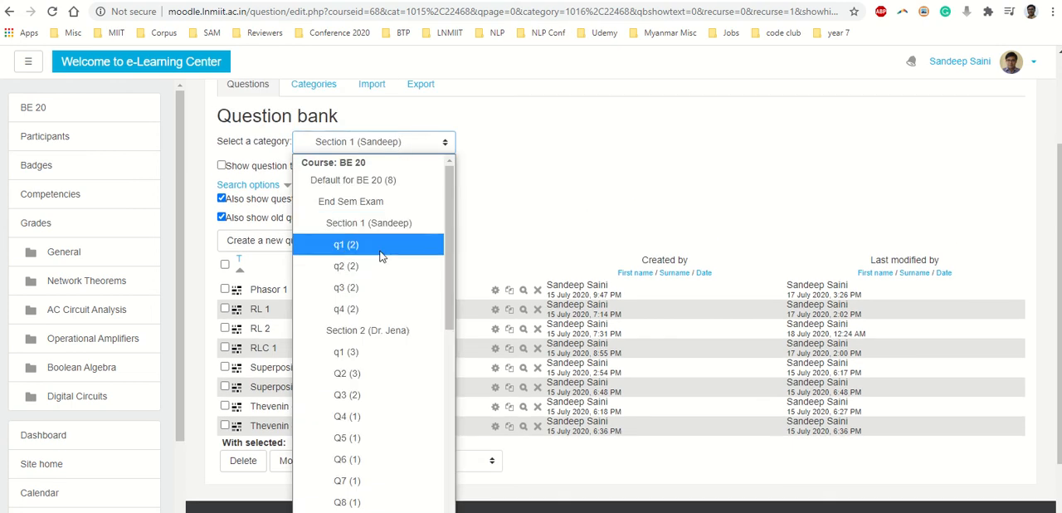
click(381, 257)
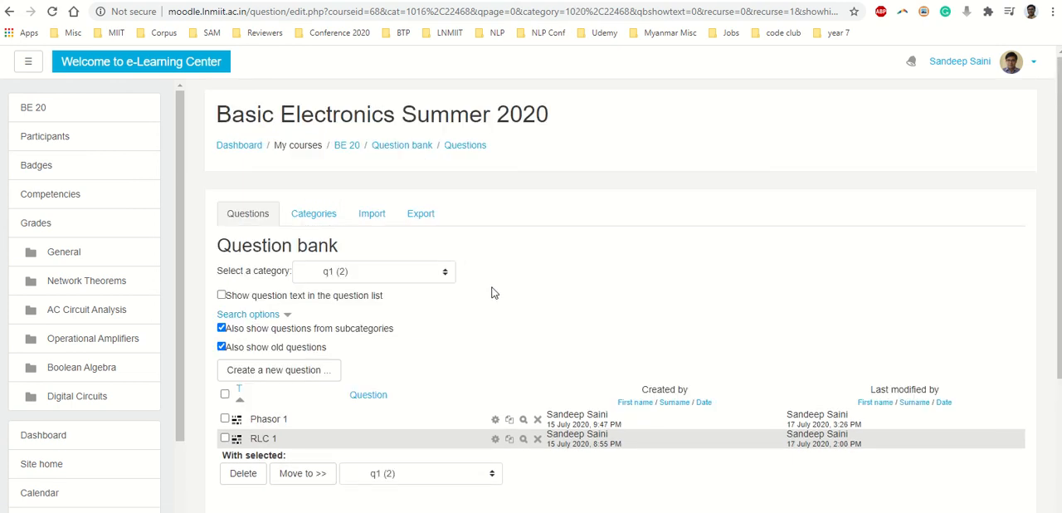
scroll(492, 292, down, 2)
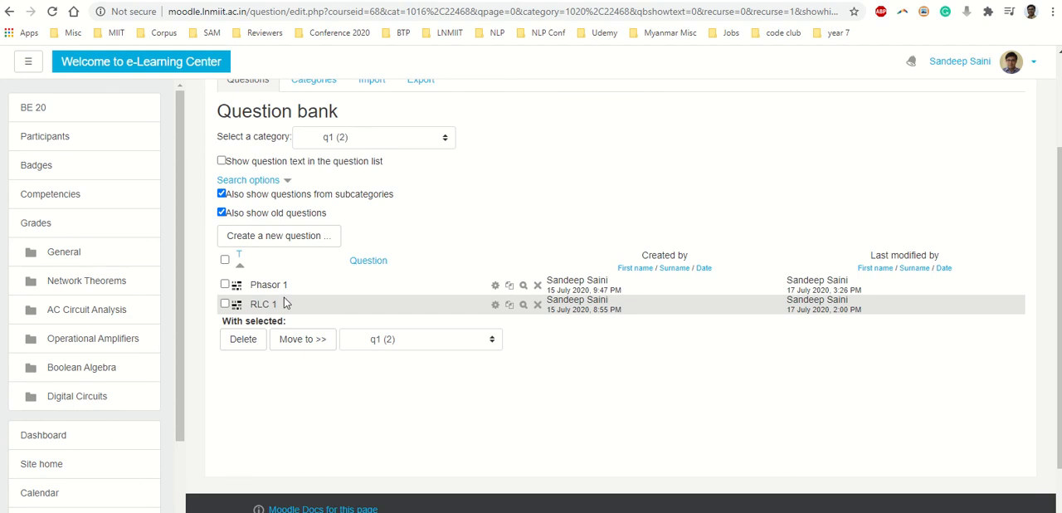
- Switch the question list to the q1 subcategory of Section 2
click(390, 144)
scroll(410, 368, down, 2)
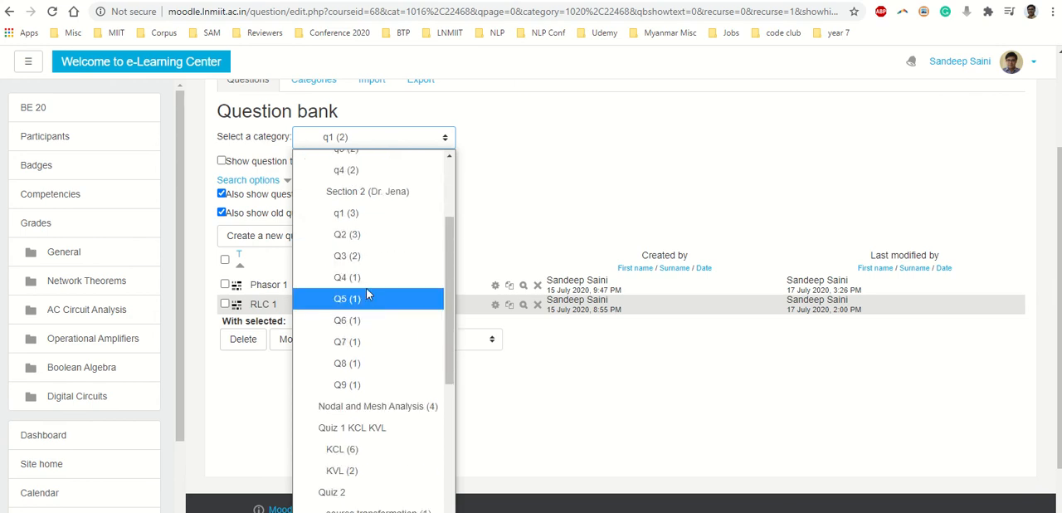
click(357, 216)
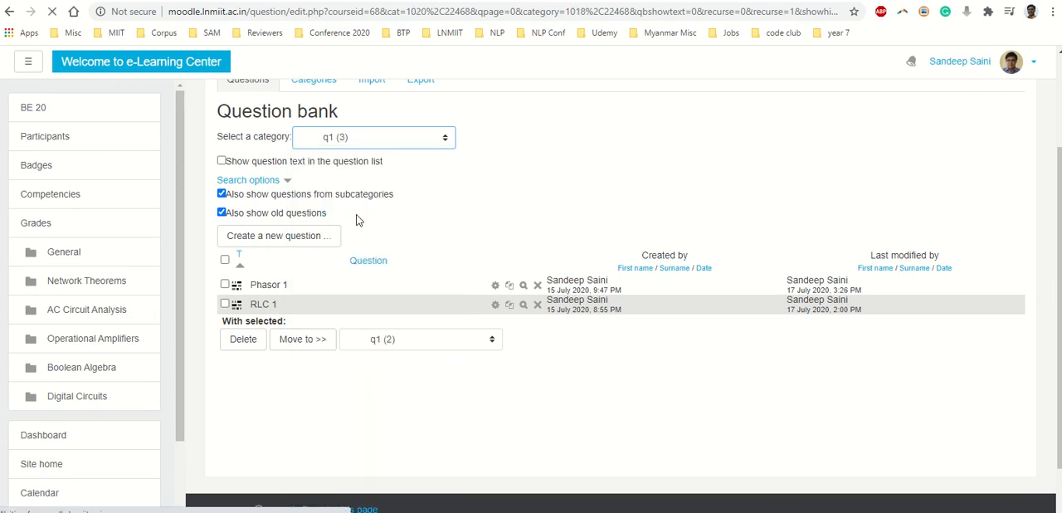